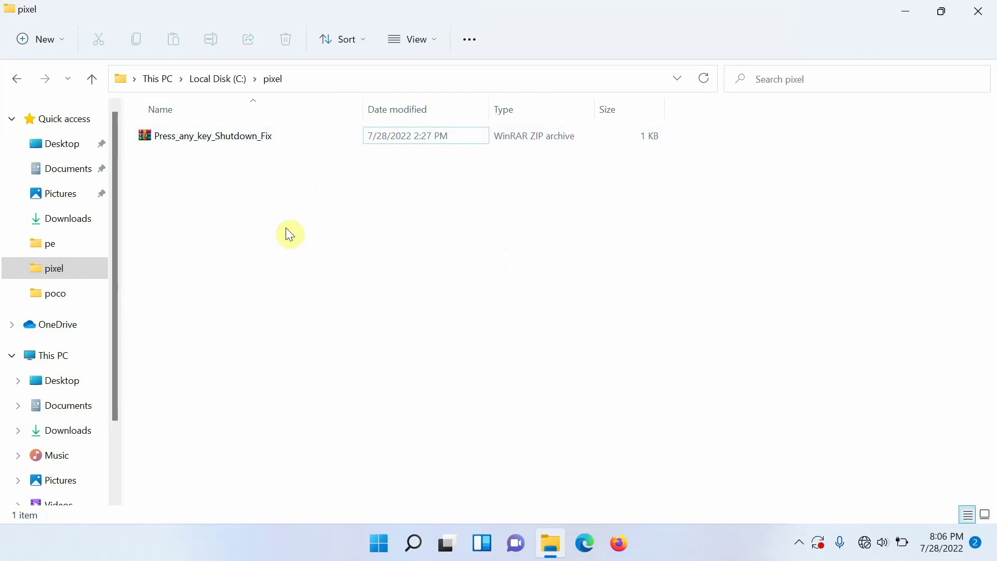
Select the Press_any_key_Shutdown_Fix zip archive in C:\pixel.
{"action": "left_click", "coordinate": [225, 135]}
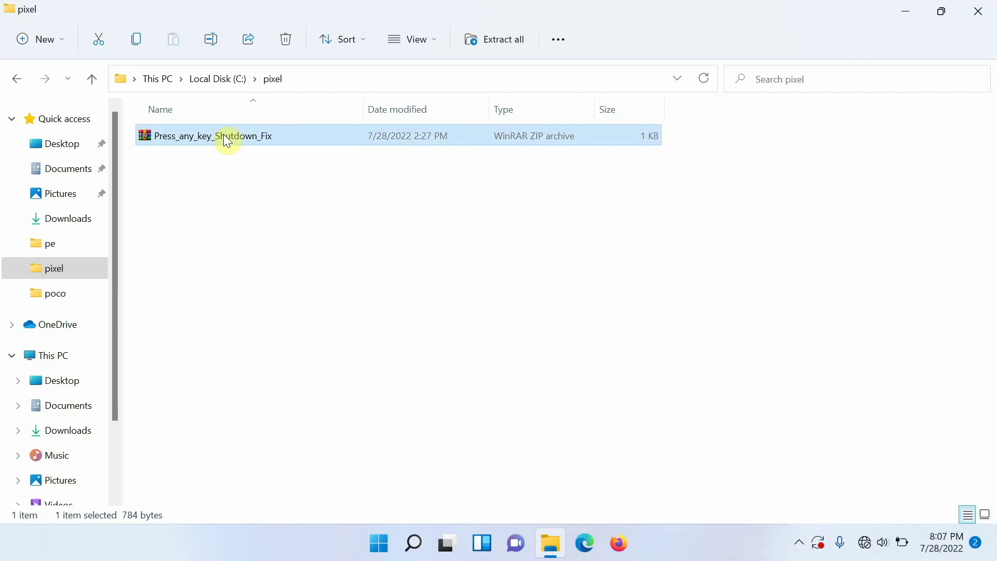
Extract the archive into C:\pixel\Press_any_key_Shutdown_Fix and select the new folder.
{"action": "right_click", "coordinate": [228, 142]}
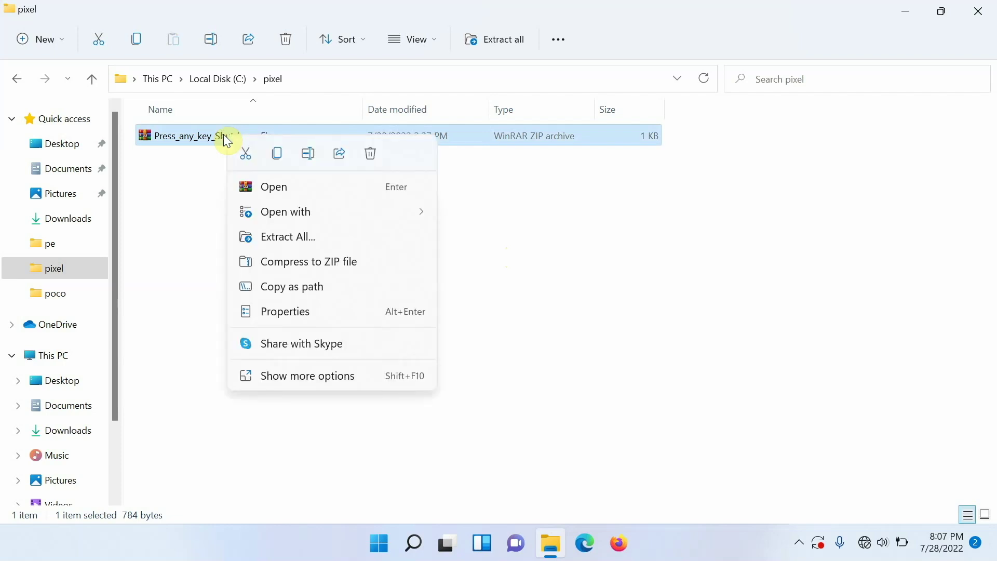
{"action": "left_click", "coordinate": [279, 239]}
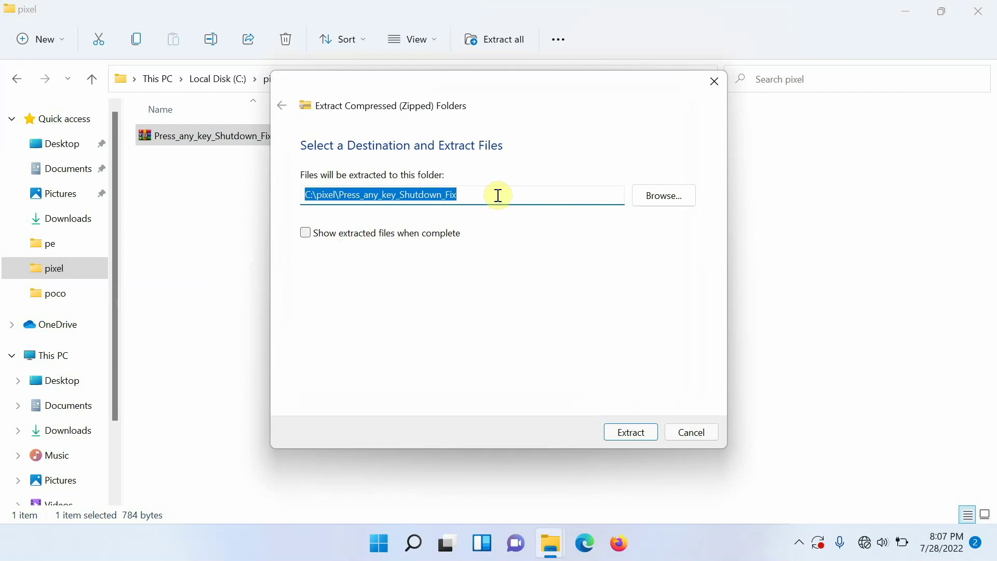
{"action": "left_click", "coordinate": [620, 433]}
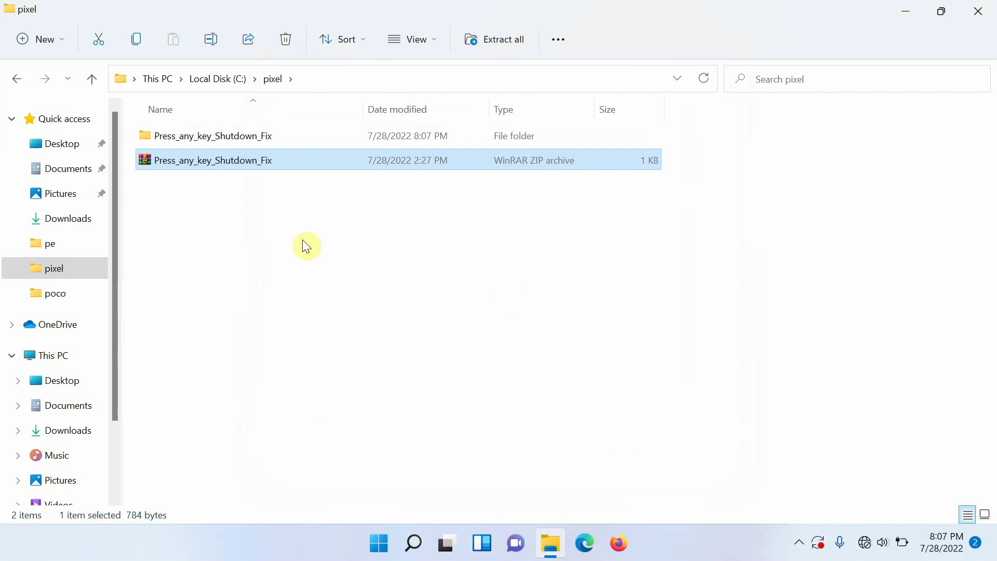
{"action": "left_click", "coordinate": [303, 240]}
{"action": "left_click", "coordinate": [243, 139]}
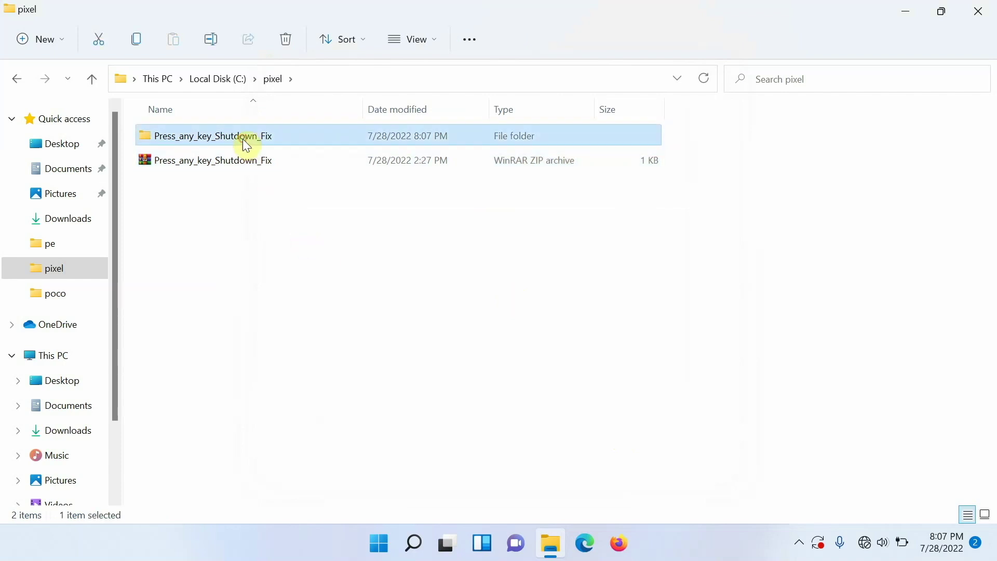
Open the extracted folder and run the batch file as administrator, approving the UAC prompt.
{"action": "double_click", "coordinate": [246, 141]}
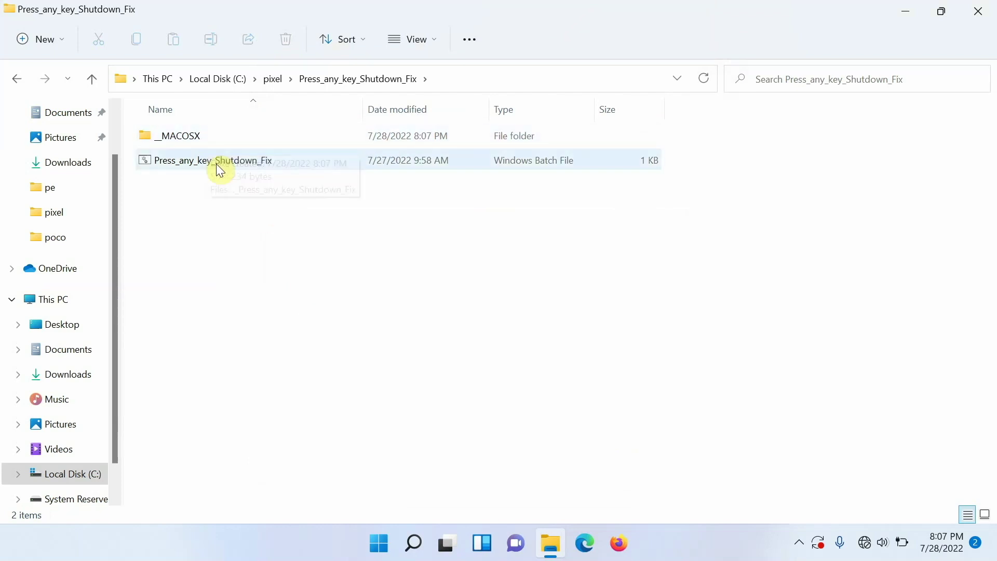
{"action": "left_click", "coordinate": [217, 164]}
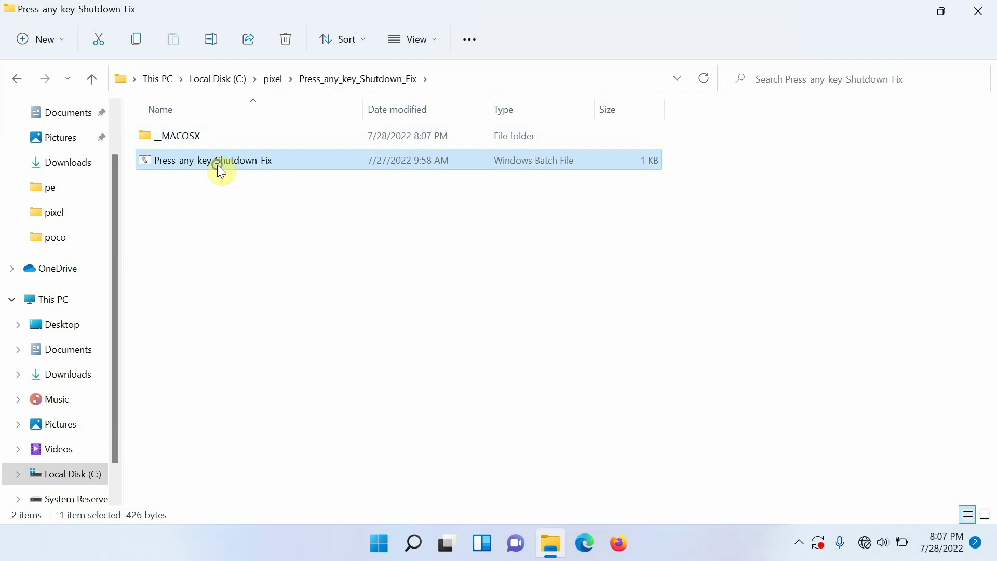
{"action": "right_click", "coordinate": [218, 164]}
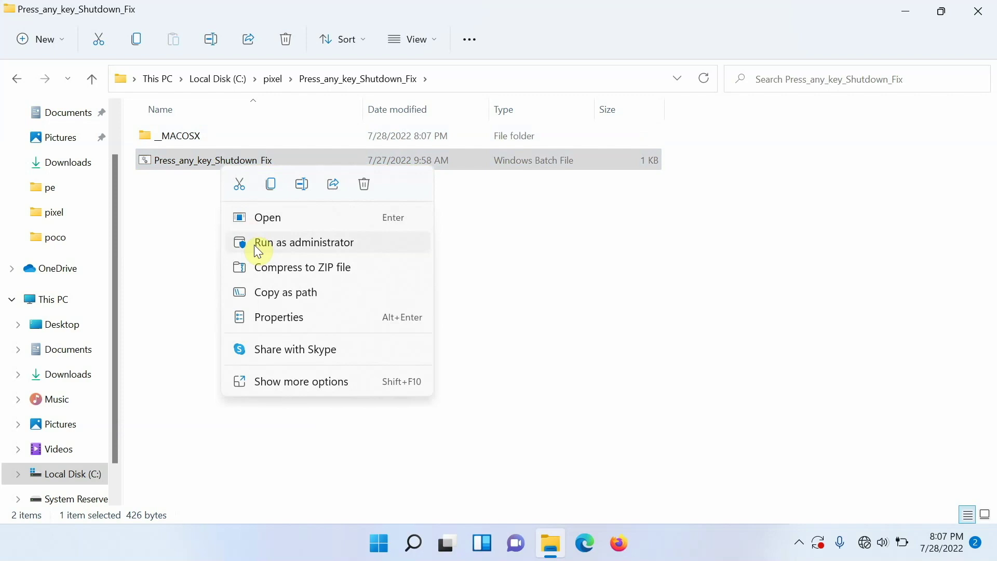
{"action": "left_click", "coordinate": [256, 247]}
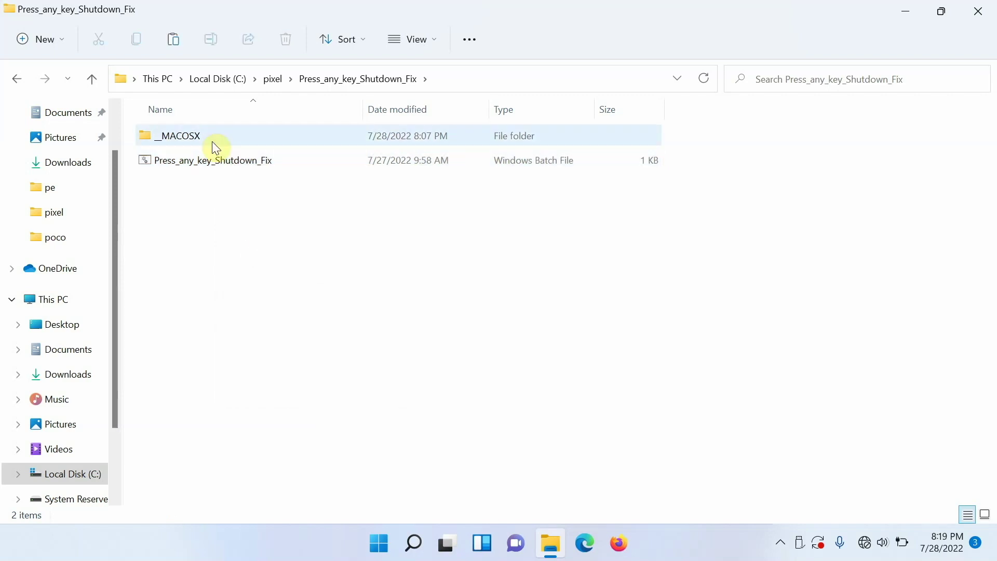
{"action": "left_click", "coordinate": [212, 158]}
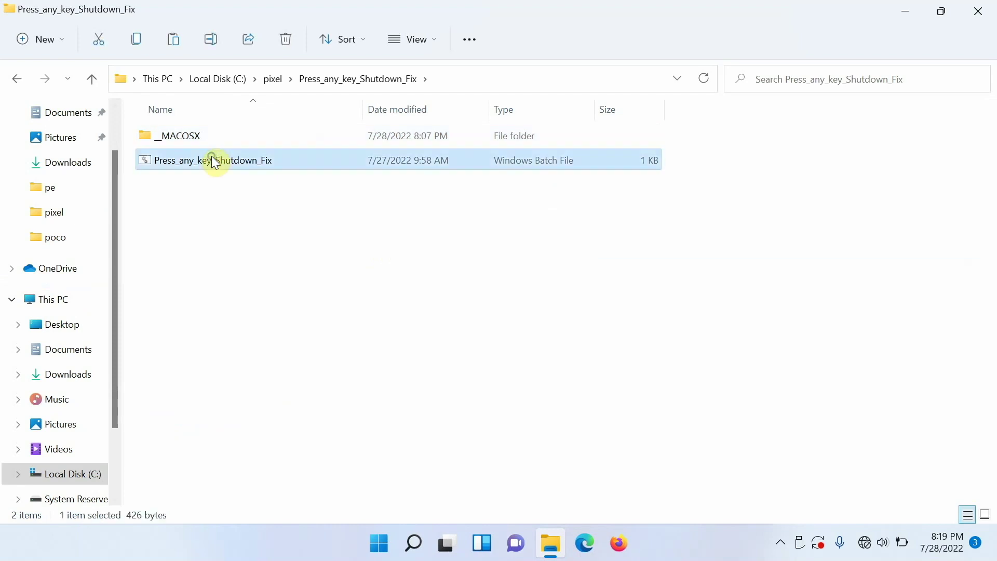
{"action": "right_click", "coordinate": [213, 158]}
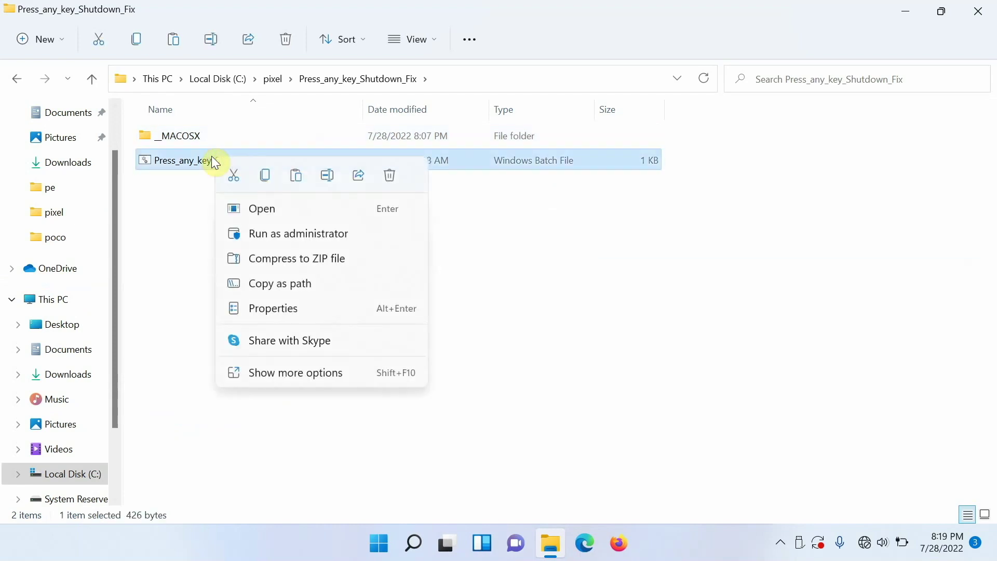
{"action": "left_click", "coordinate": [263, 228]}
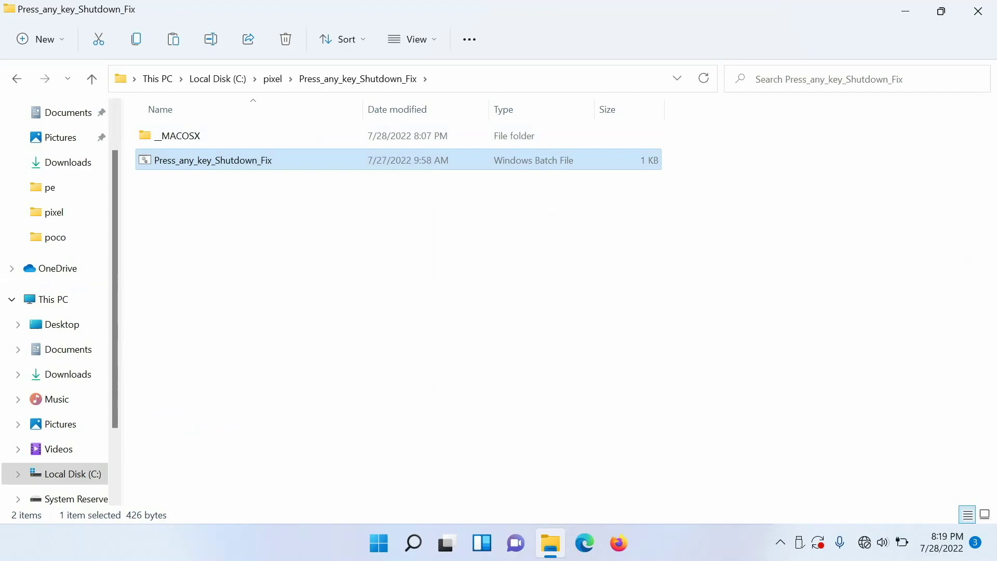
{"action": "left_click", "coordinate": [414, 388]}
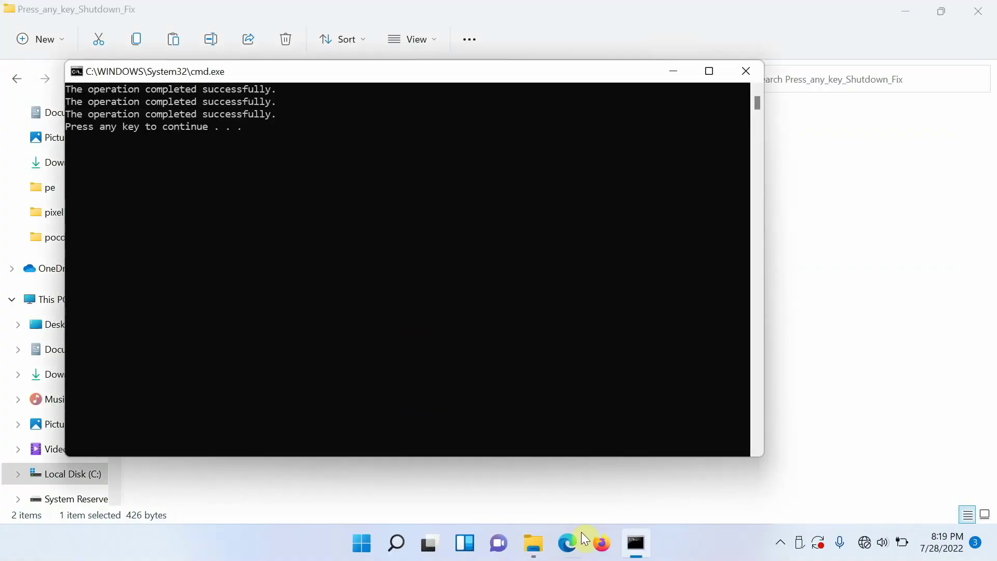
Dismiss the Windows Security notification and close the finished command window with Enter.
{"action": "left_click", "coordinate": [781, 540]}
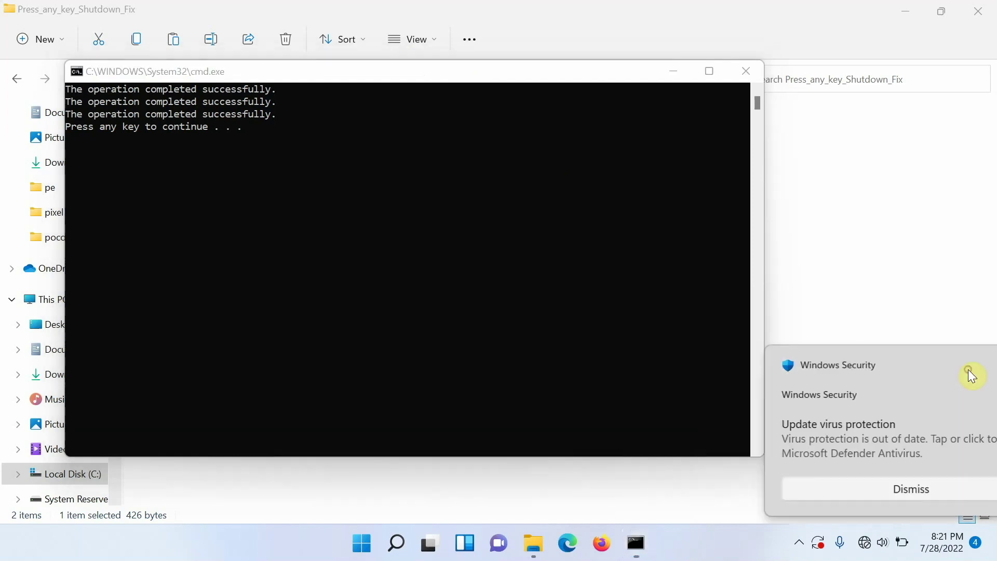
{"action": "left_click", "coordinate": [966, 368]}
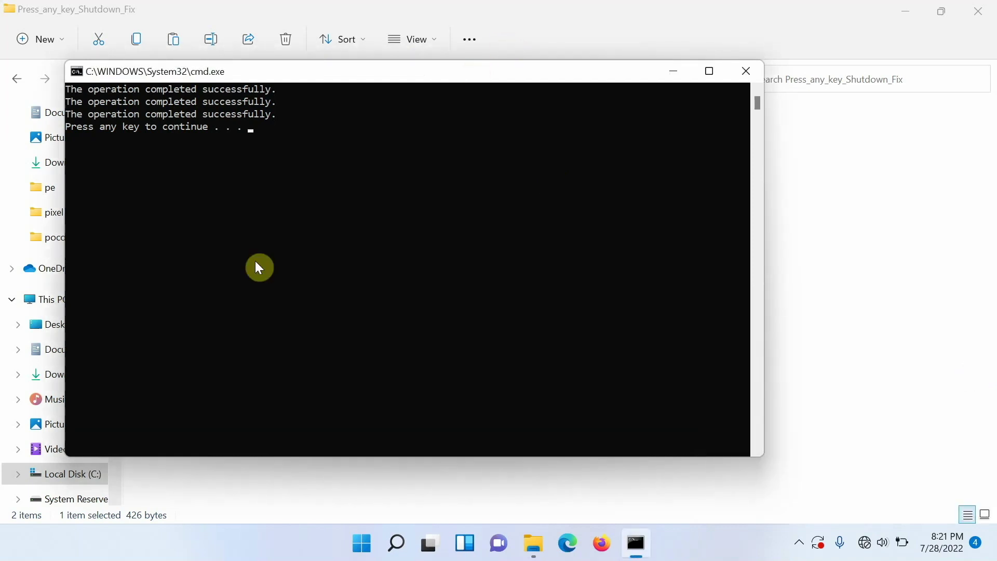
{"action": "key", "text": "Return"}
Select the Press_any_key_Shutdown_Fix batch file and bring up its context menu.
{"action": "left_click", "coordinate": [247, 225]}
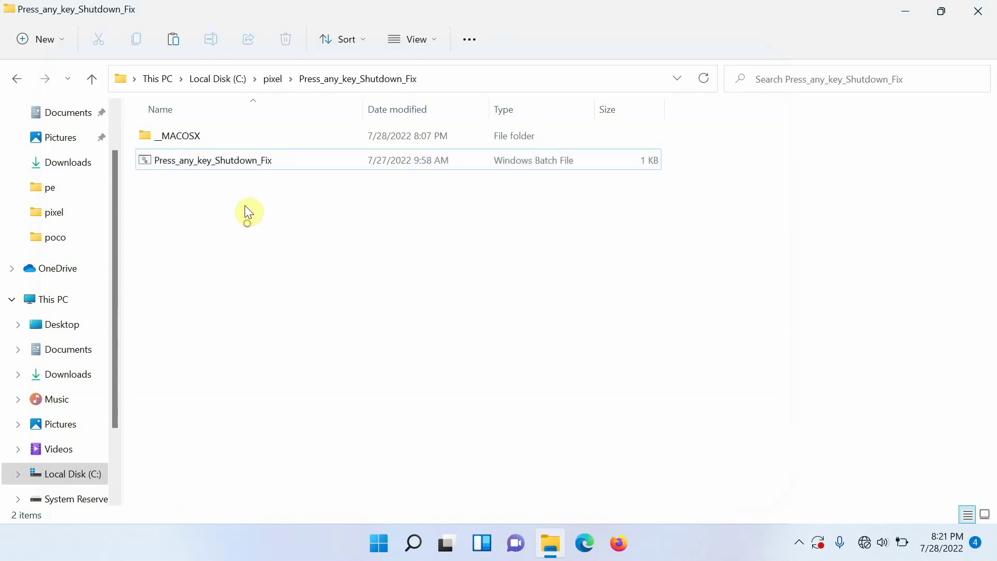
{"action": "left_click", "coordinate": [227, 163]}
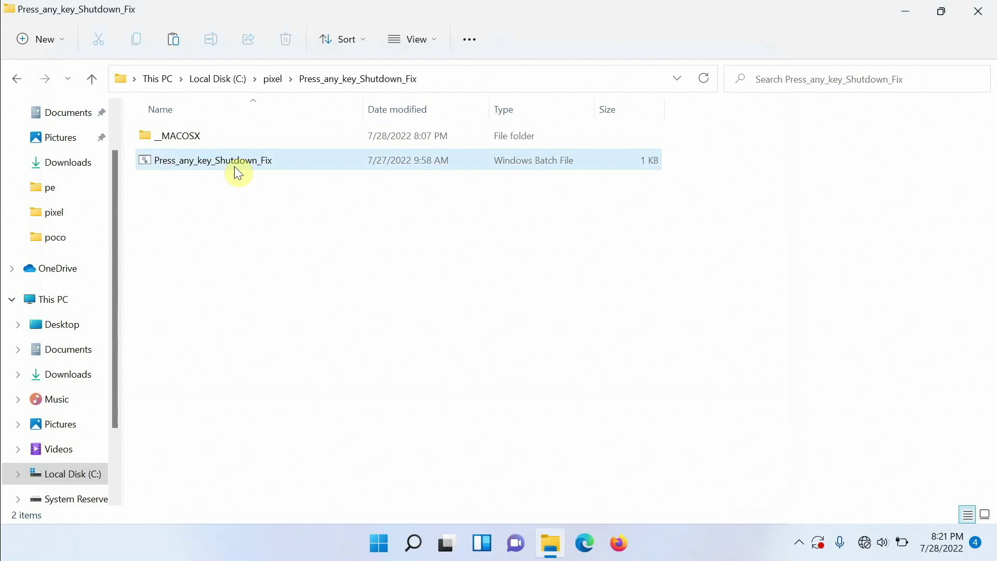
{"action": "left_click", "coordinate": [228, 162]}
{"action": "right_click", "coordinate": [226, 161]}
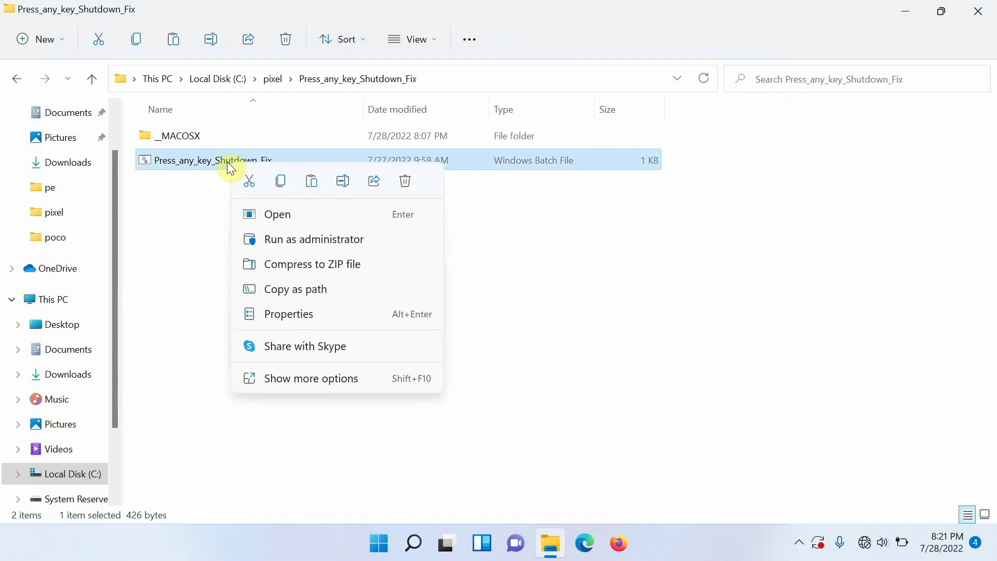
Edit the batch file in Notepad and select the usbflags\18D1D00D0100 key path on line 2.
{"action": "left_click", "coordinate": [294, 384]}
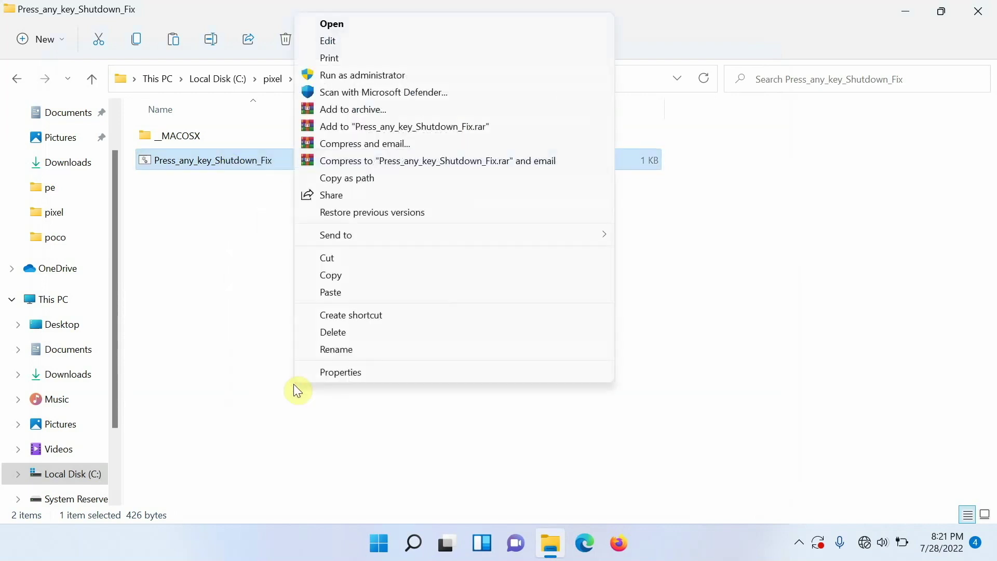
{"action": "left_click", "coordinate": [384, 40]}
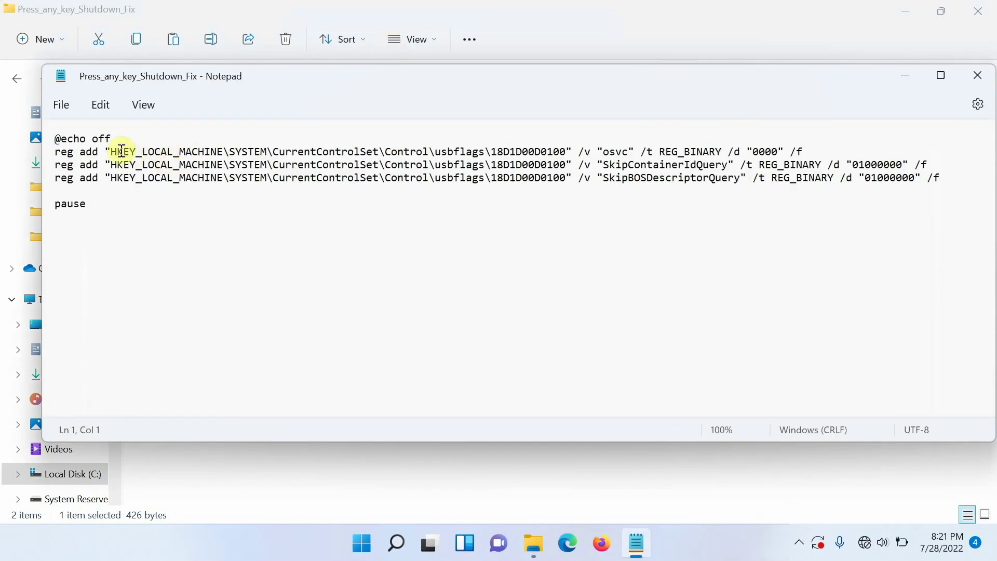
{"action": "left_click_drag", "start_coordinate": [111, 152], "coordinate": [567, 156]}
{"action": "left_click", "coordinate": [522, 151]}
{"action": "left_click_drag", "start_coordinate": [110, 152], "coordinate": [569, 151]}
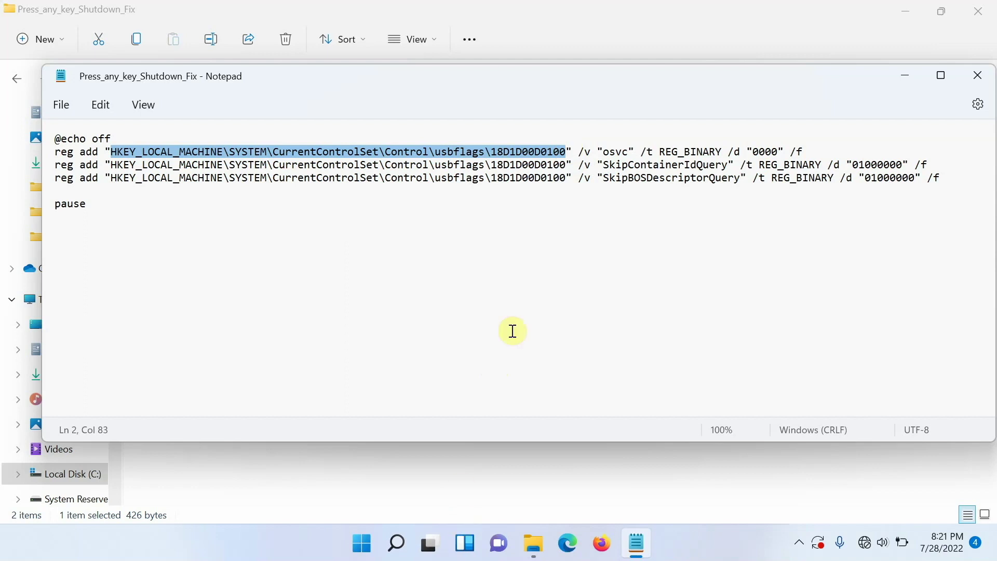
{"action": "left_click", "coordinate": [396, 543]}
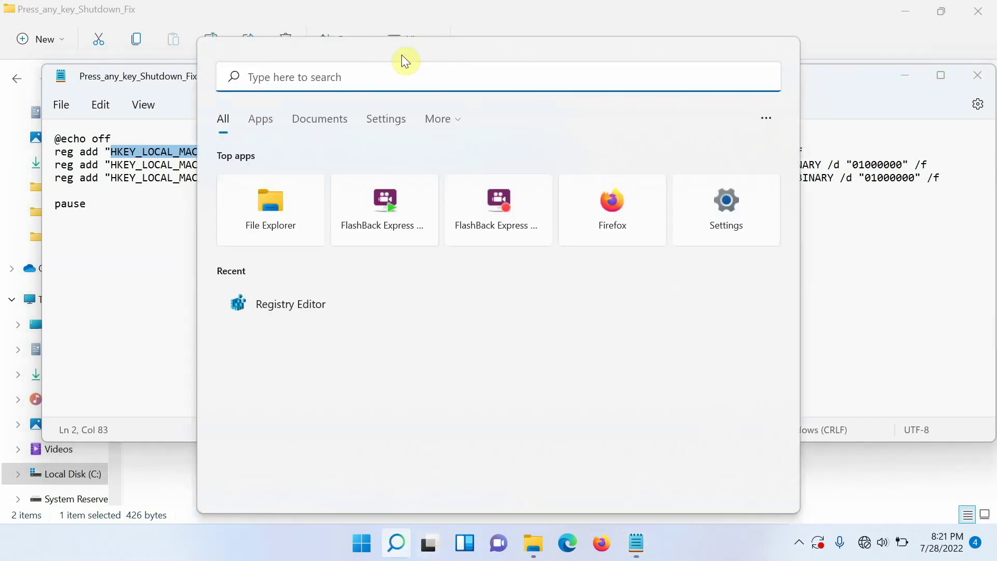
Search for 'rege' to launch Registry Editor.
{"action": "type", "text": "rege"}
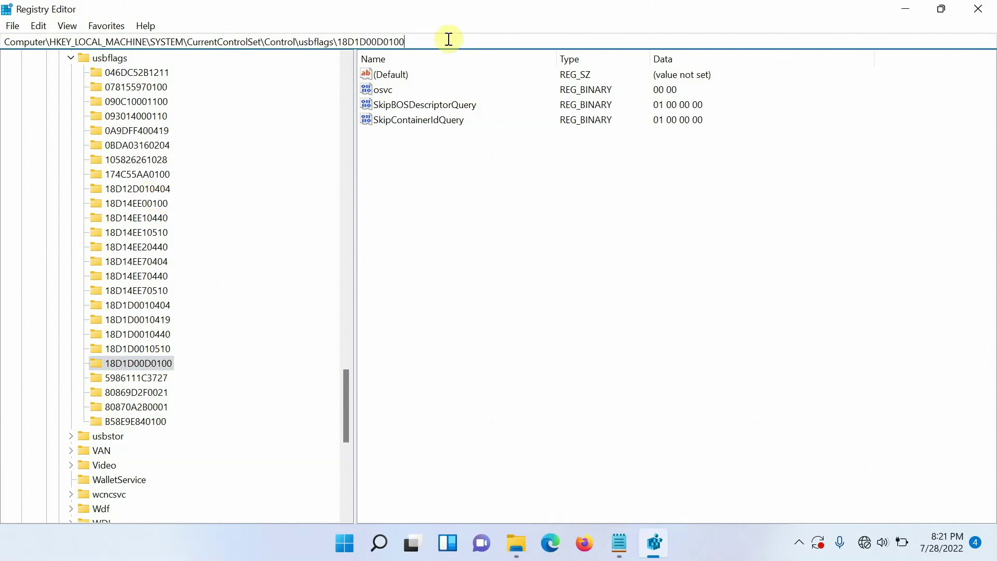
{"action": "left_click_drag", "start_coordinate": [448, 39], "coordinate": [4, 52]}
{"action": "key", "text": "ctrl+c"}
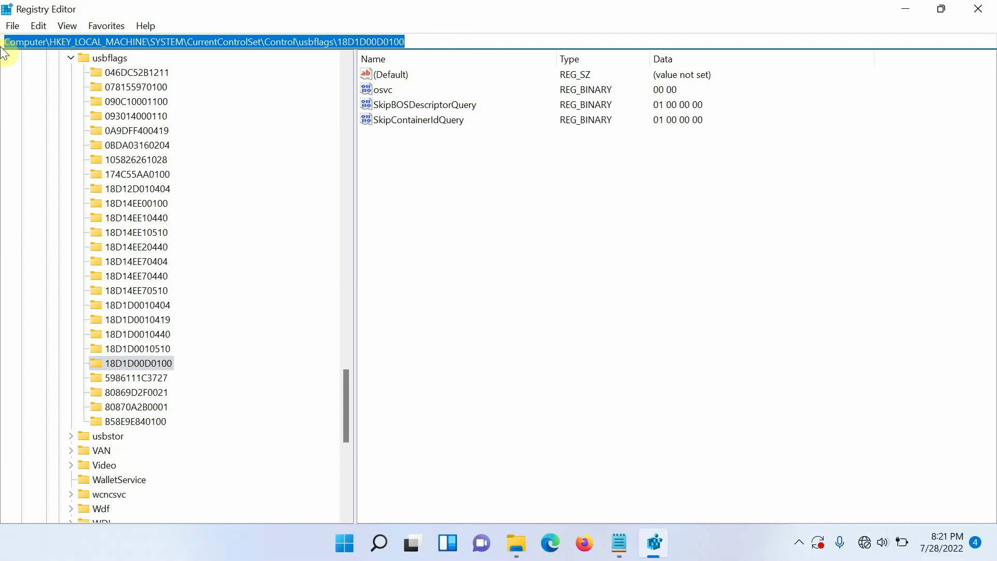
{"action": "key", "text": "BackSpace"}
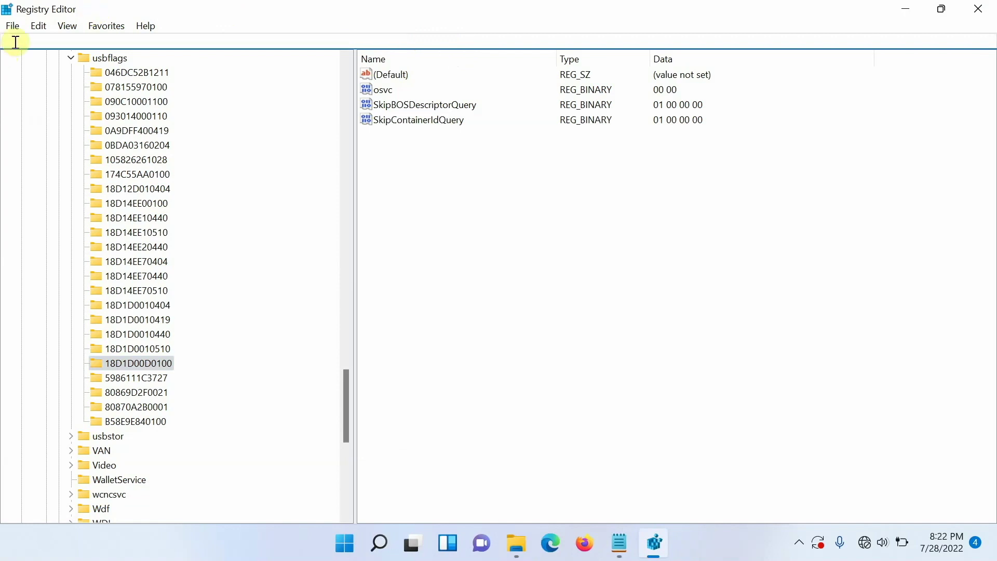
{"action": "key", "text": "ctrl+v"}
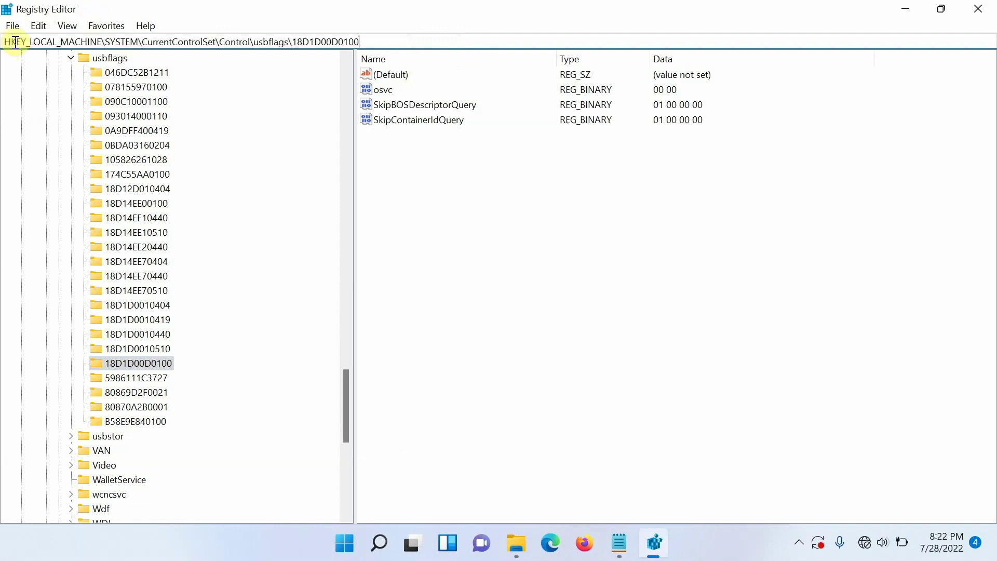
{"action": "key", "text": "Return"}
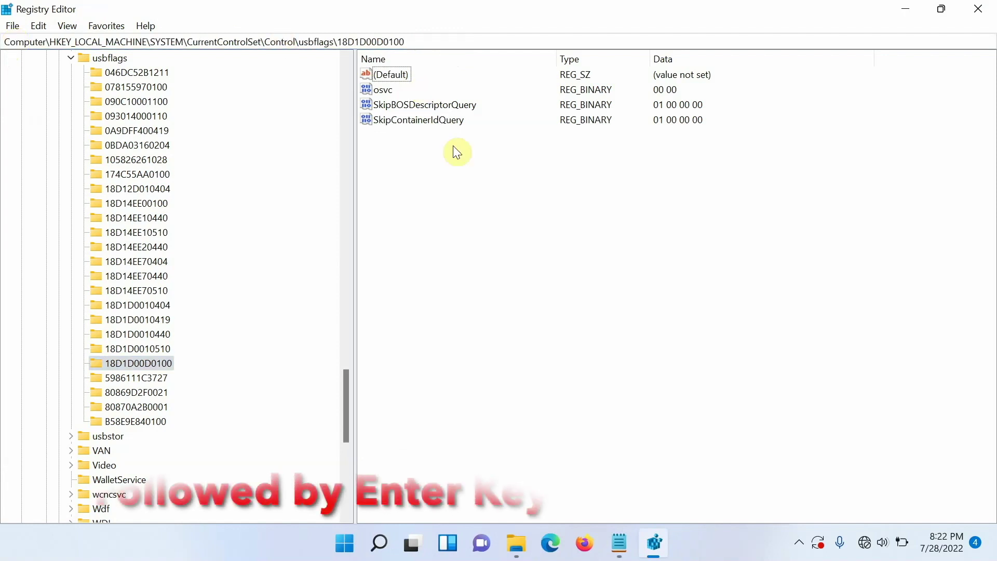
{"action": "left_click", "coordinate": [375, 88]}
{"action": "left_click", "coordinate": [413, 107]}
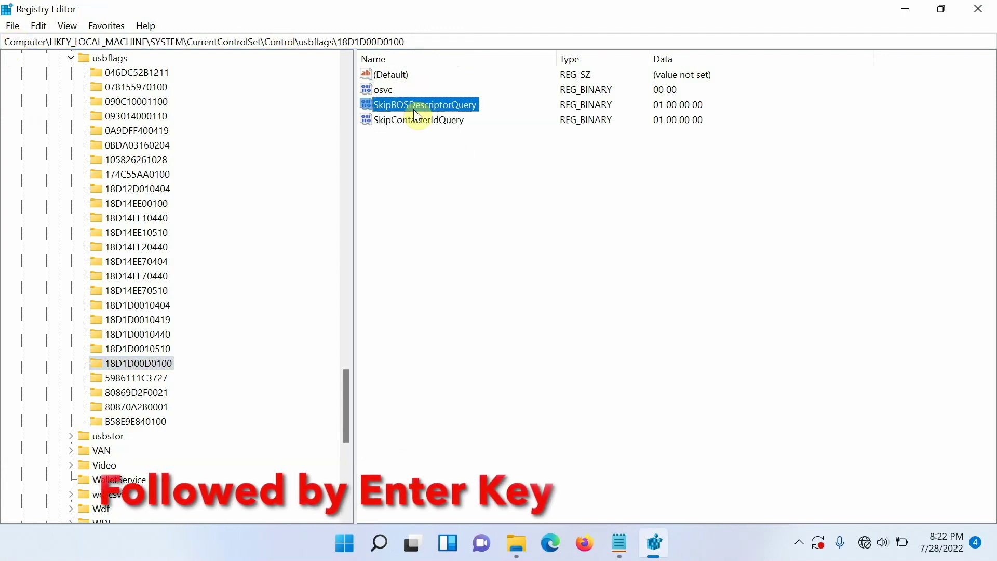
{"action": "left_click", "coordinate": [433, 118]}
{"action": "left_click", "coordinate": [480, 238]}
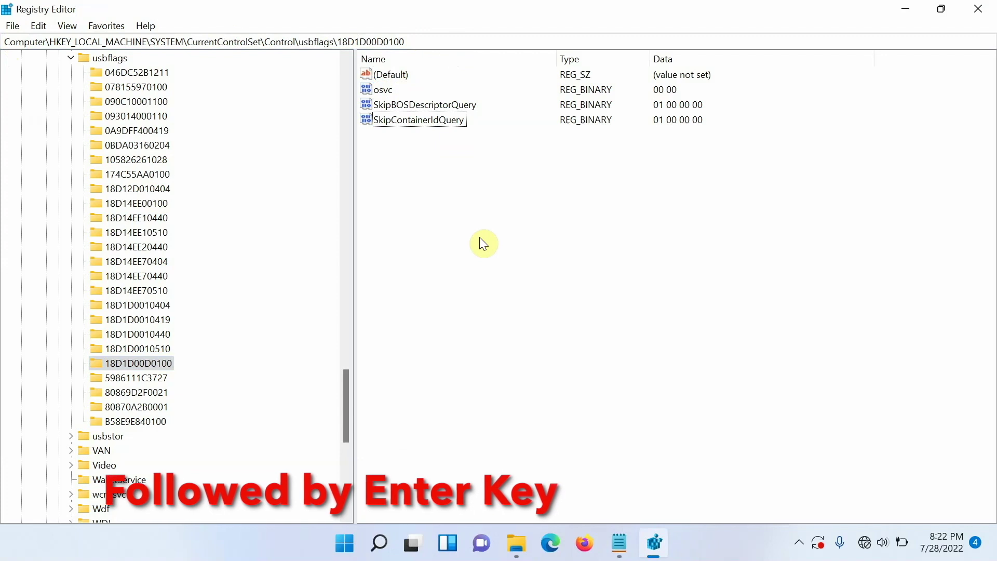
{"action": "left_click", "coordinate": [801, 535]}
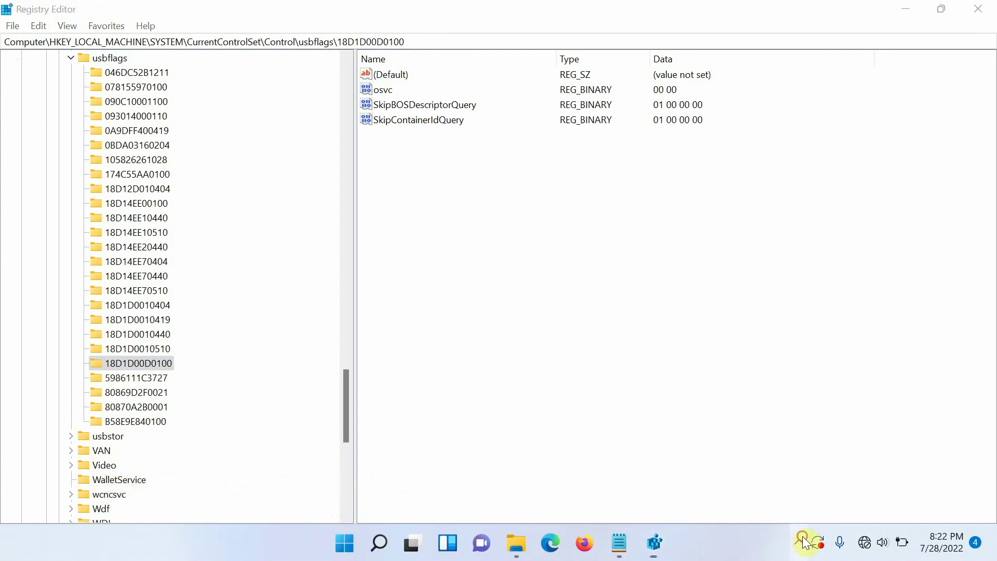
{"action": "left_click", "coordinate": [480, 239]}
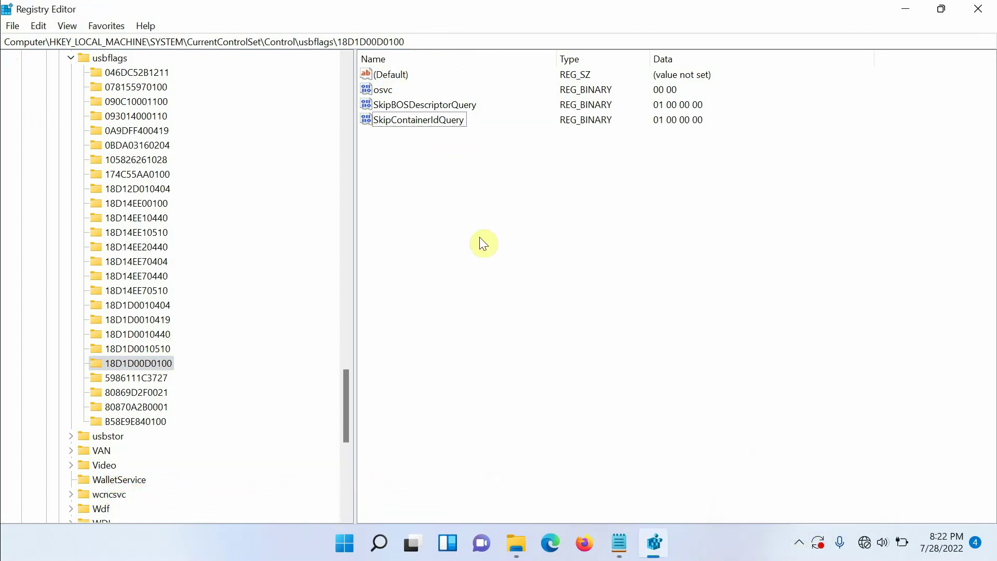